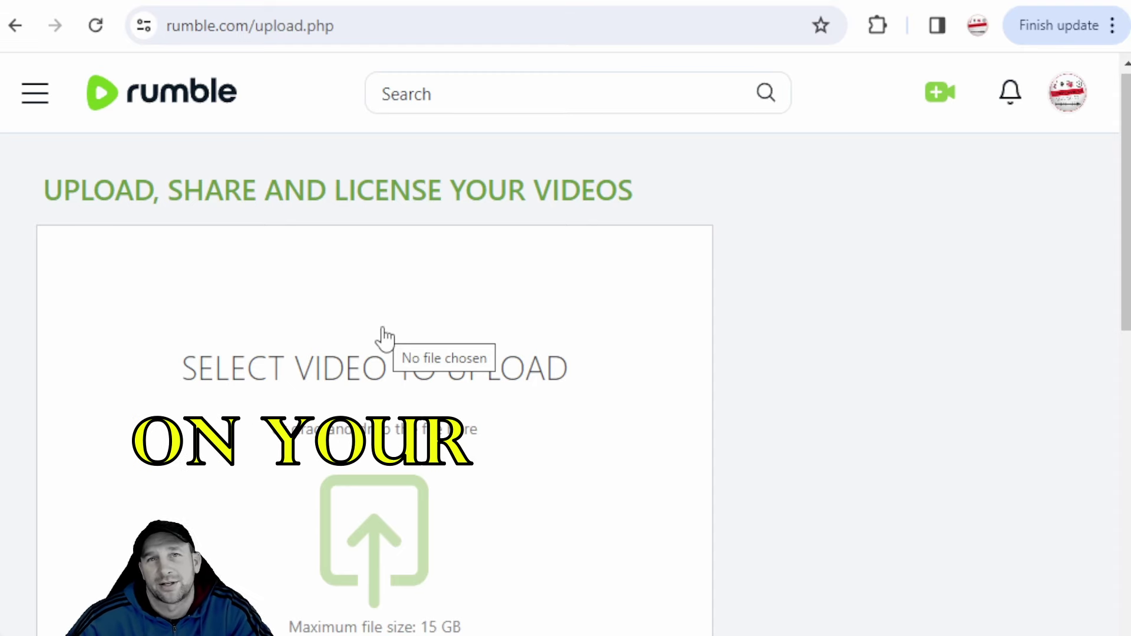
pyautogui.scroll(-1, 861, 486)
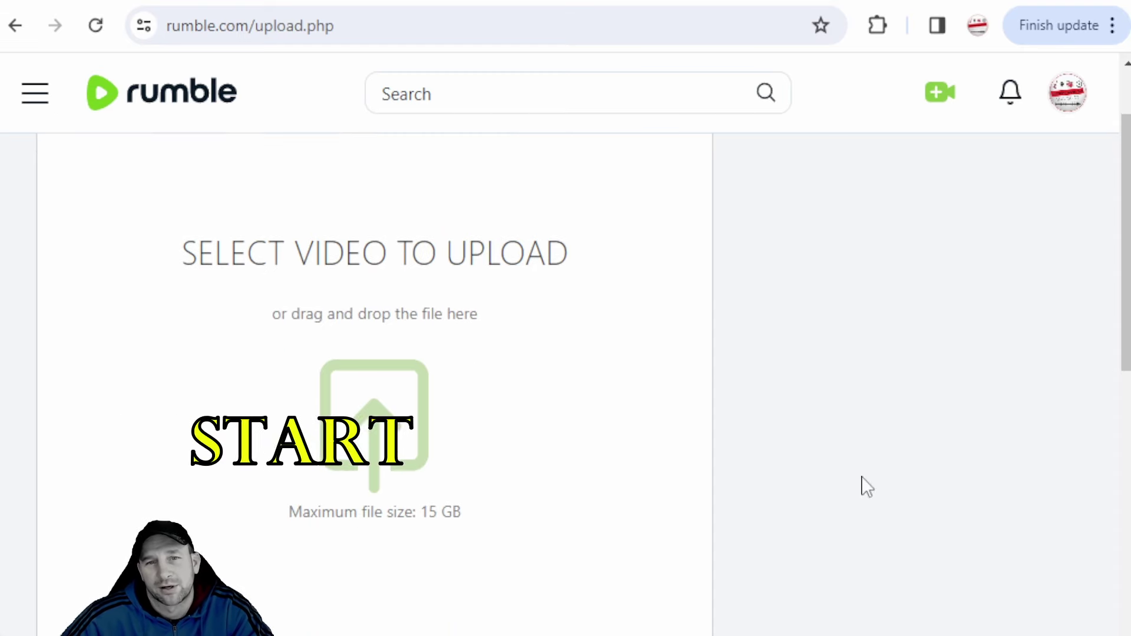
pyautogui.scroll(-1, 720, 407)
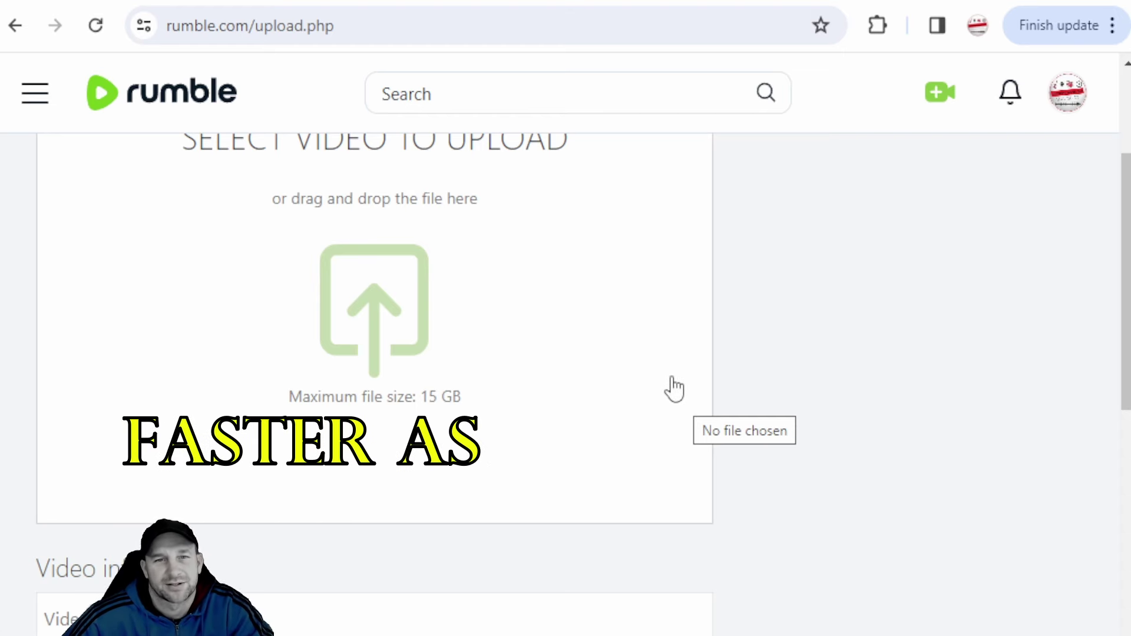
pyautogui.scroll(-1, 658, 400)
pyautogui.scroll(-2, 658, 400)
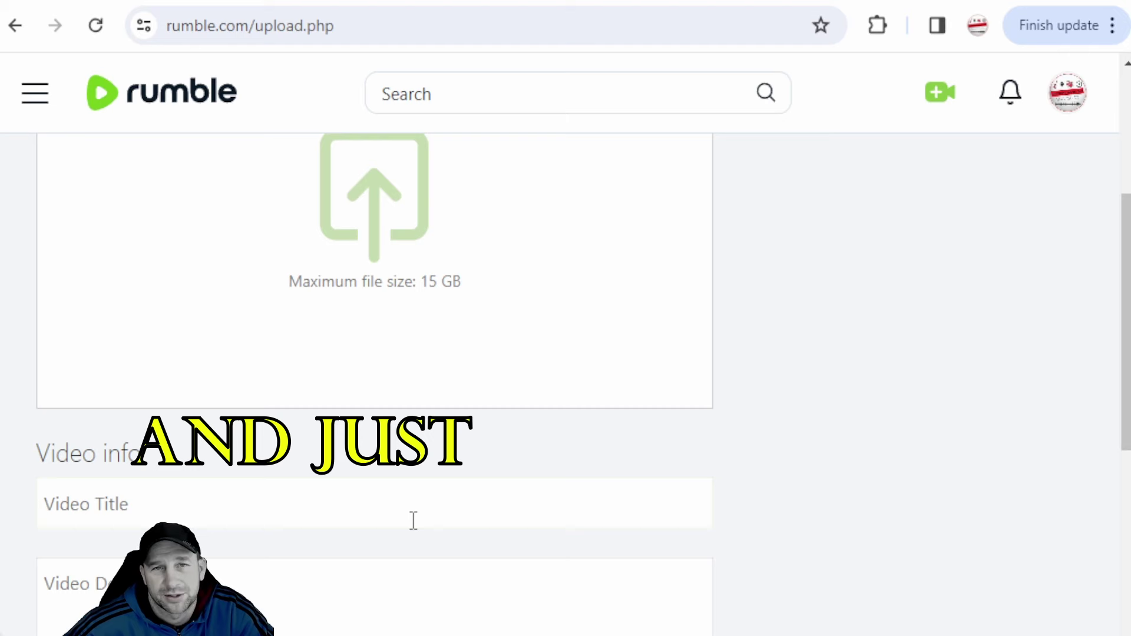
pyautogui.scroll(-1, 425, 498)
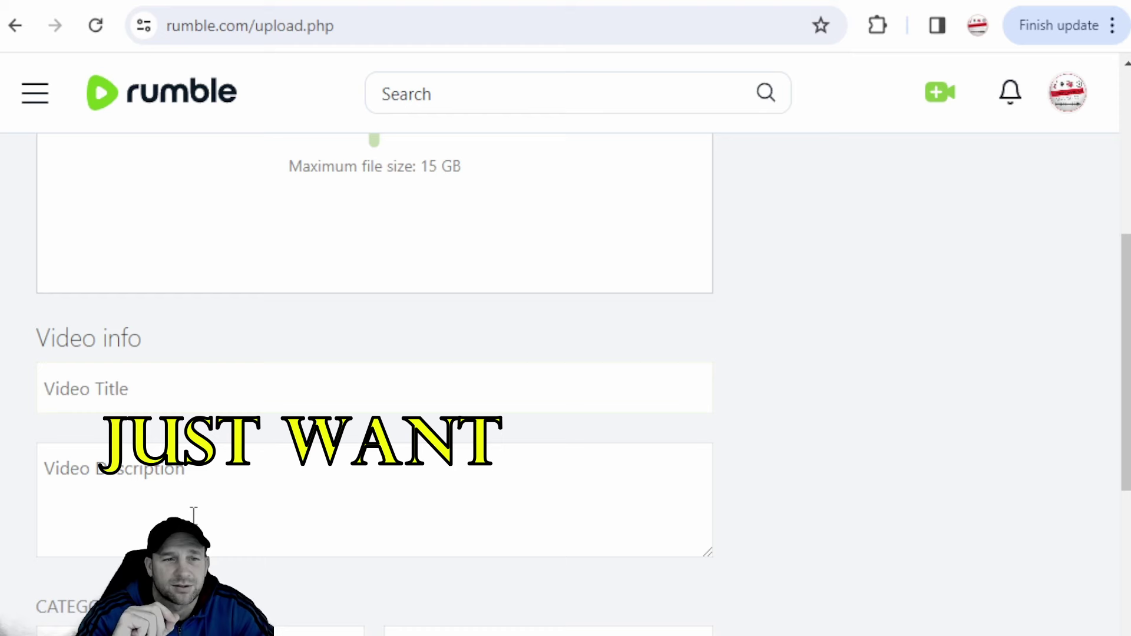
pyautogui.click(373, 493)
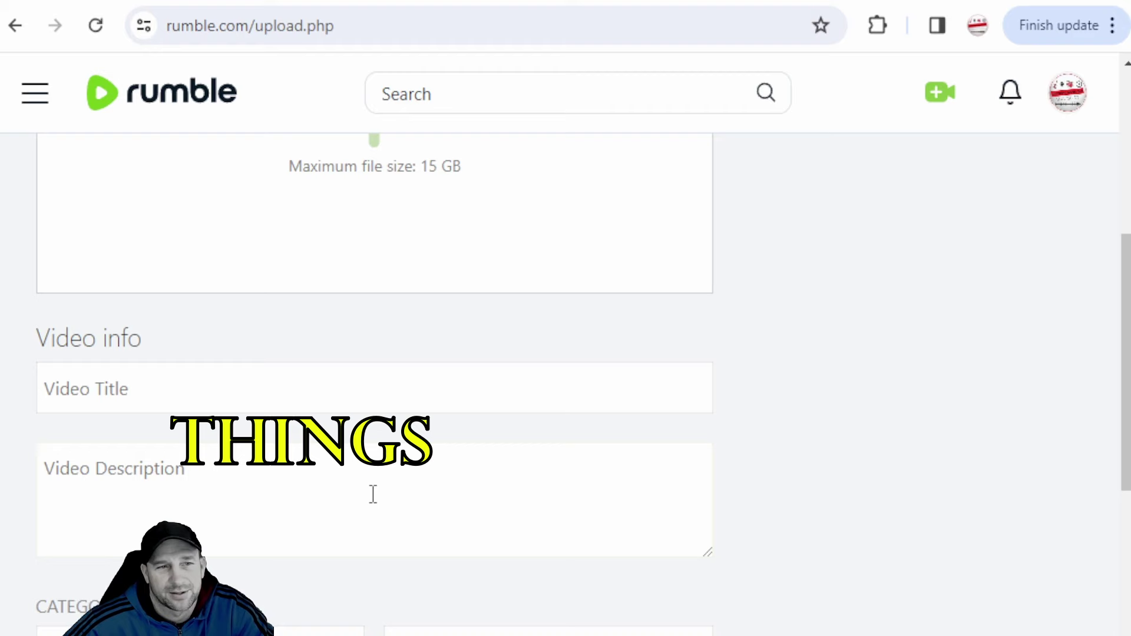
pyautogui.scroll(-2, 373, 494)
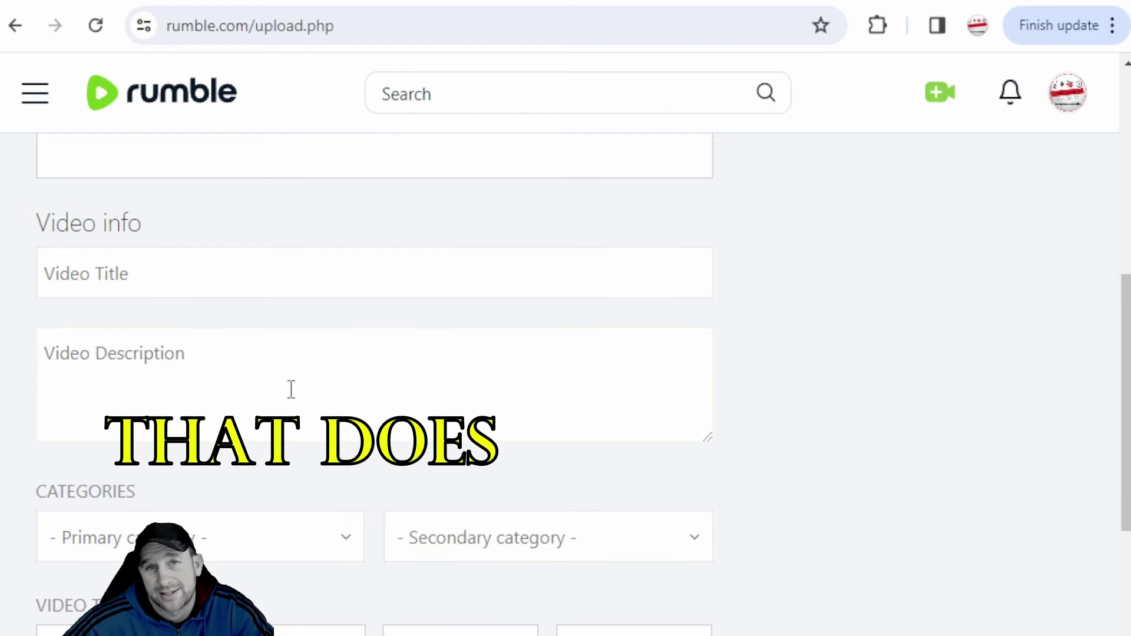
pyautogui.scroll(-1, 214, 399)
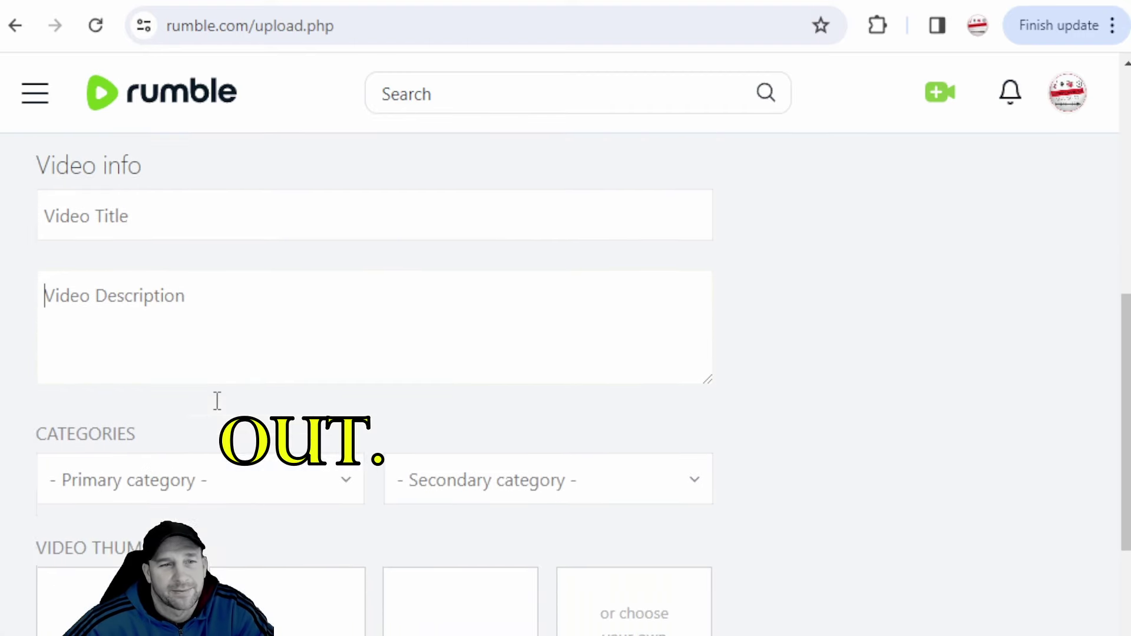
pyautogui.scroll(-1, 217, 401)
pyautogui.click(177, 429)
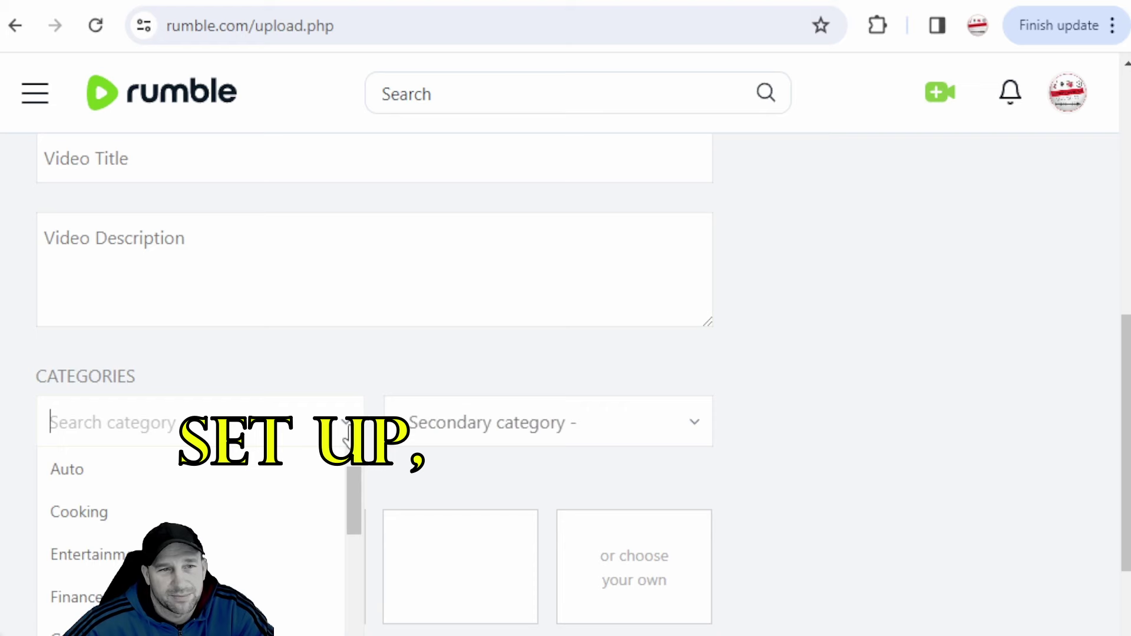
pyautogui.scroll(-4, 107, 513)
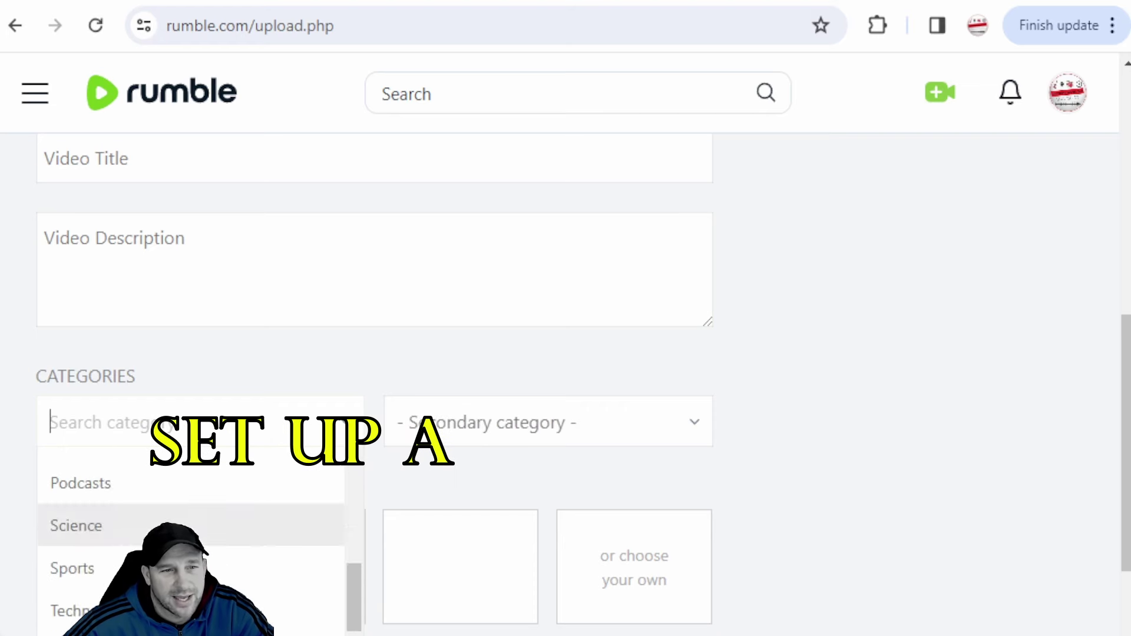
pyautogui.scroll(-1, 106, 522)
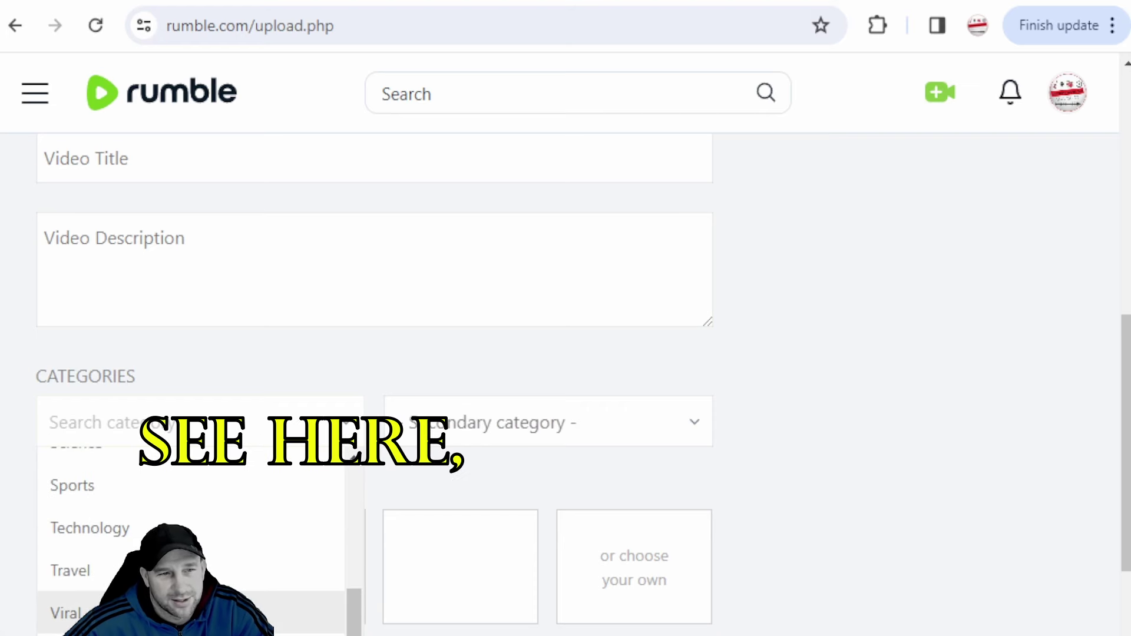
pyautogui.scroll(3, 107, 570)
pyautogui.scroll(4, 169, 510)
pyautogui.scroll(1, 170, 510)
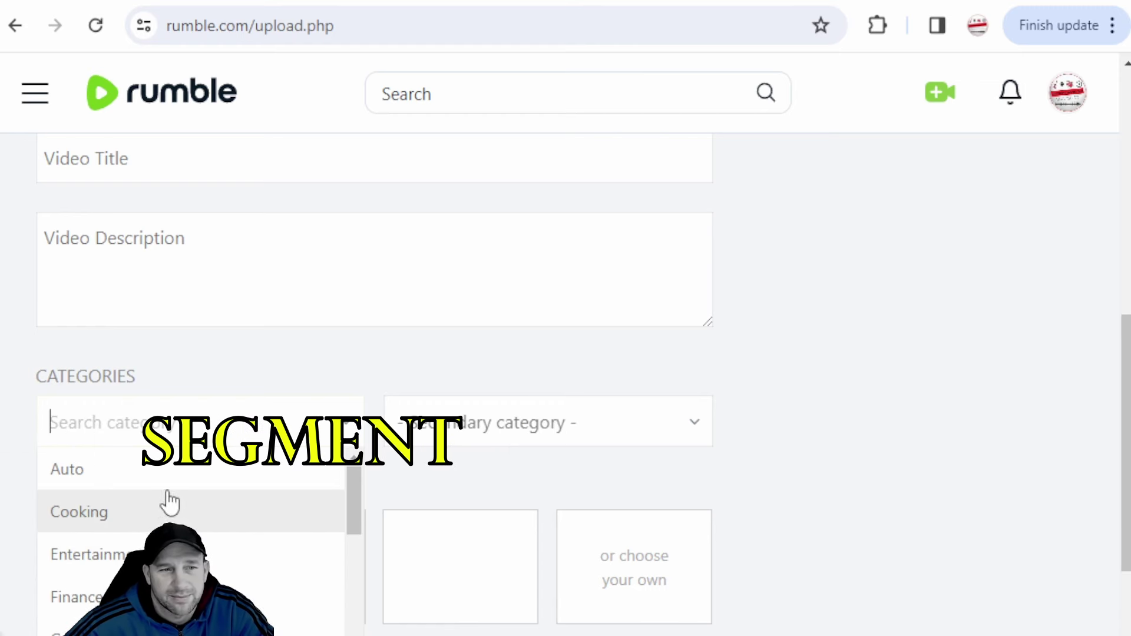
pyautogui.scroll(-3, 164, 523)
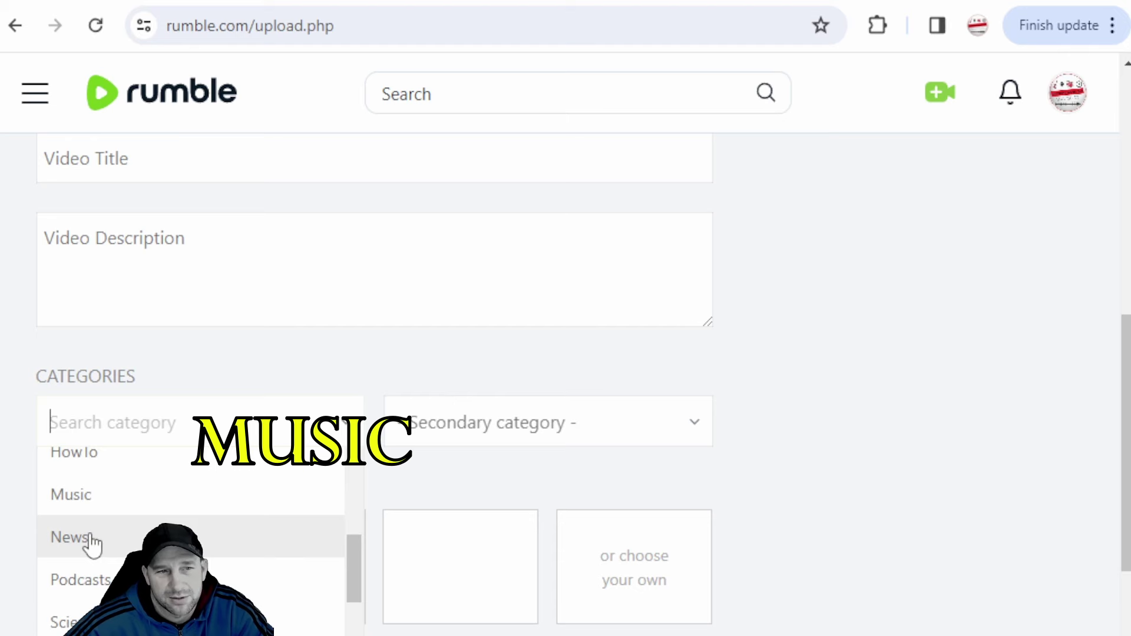
pyautogui.click(569, 495)
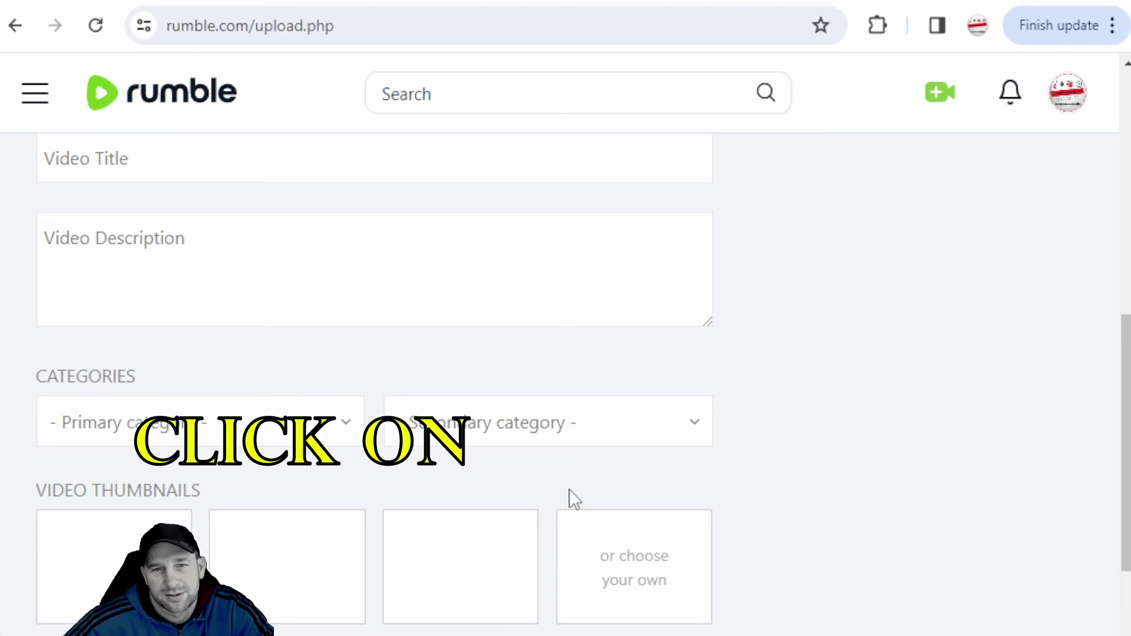
pyautogui.click(548, 437)
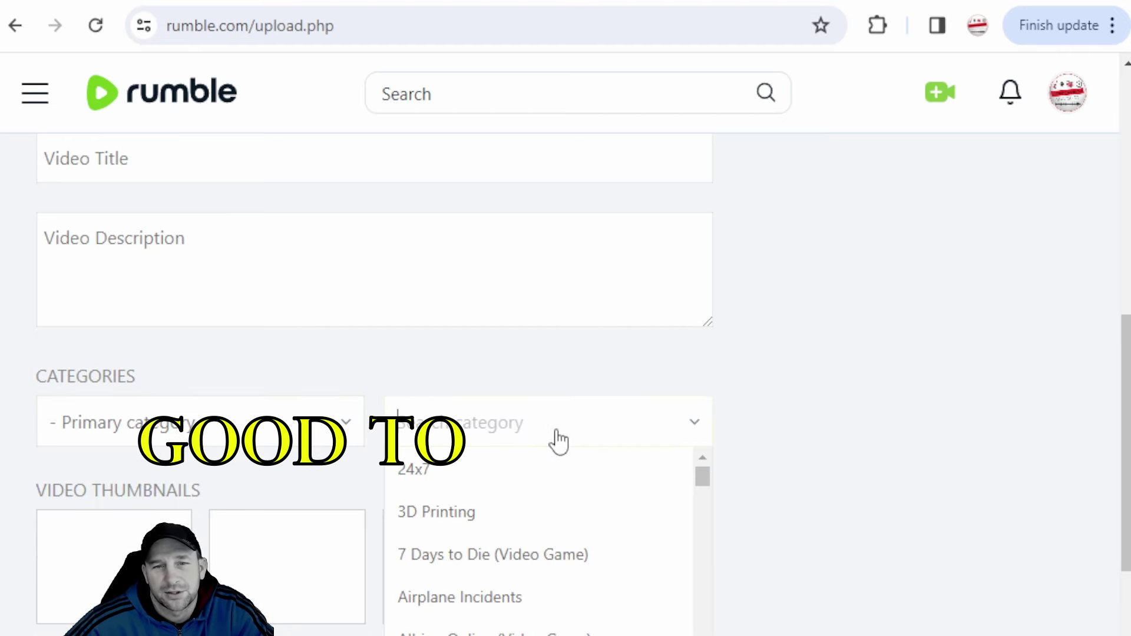
pyautogui.scroll(-2, 592, 526)
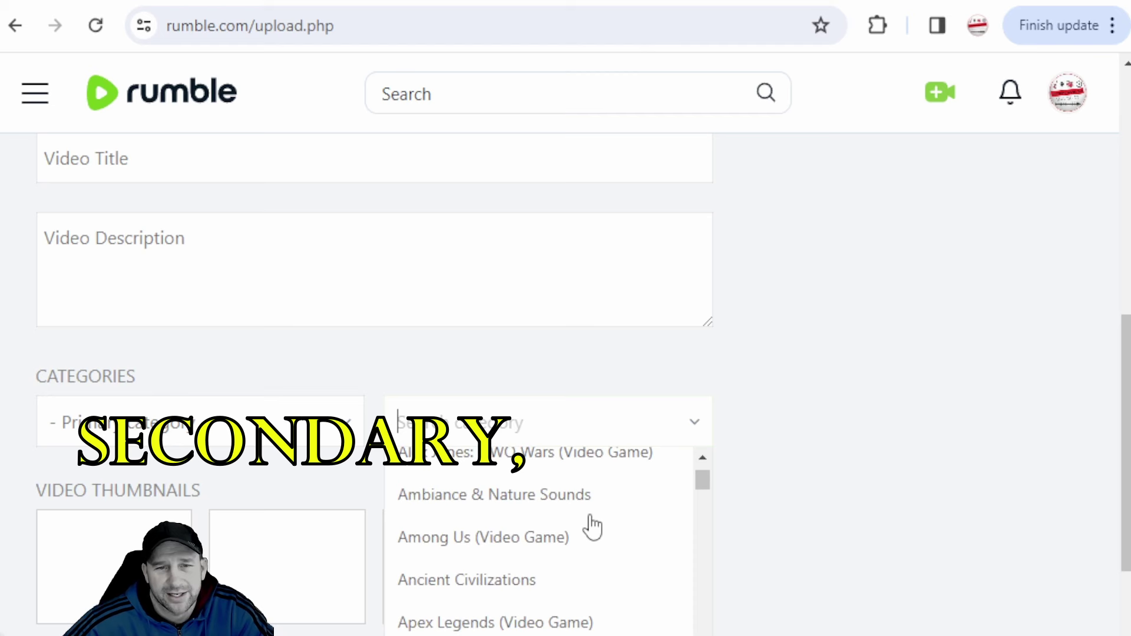
pyautogui.scroll(-2, 590, 525)
pyautogui.scroll(-2, 591, 525)
pyautogui.scroll(-2, 592, 528)
pyautogui.scroll(-3, 593, 527)
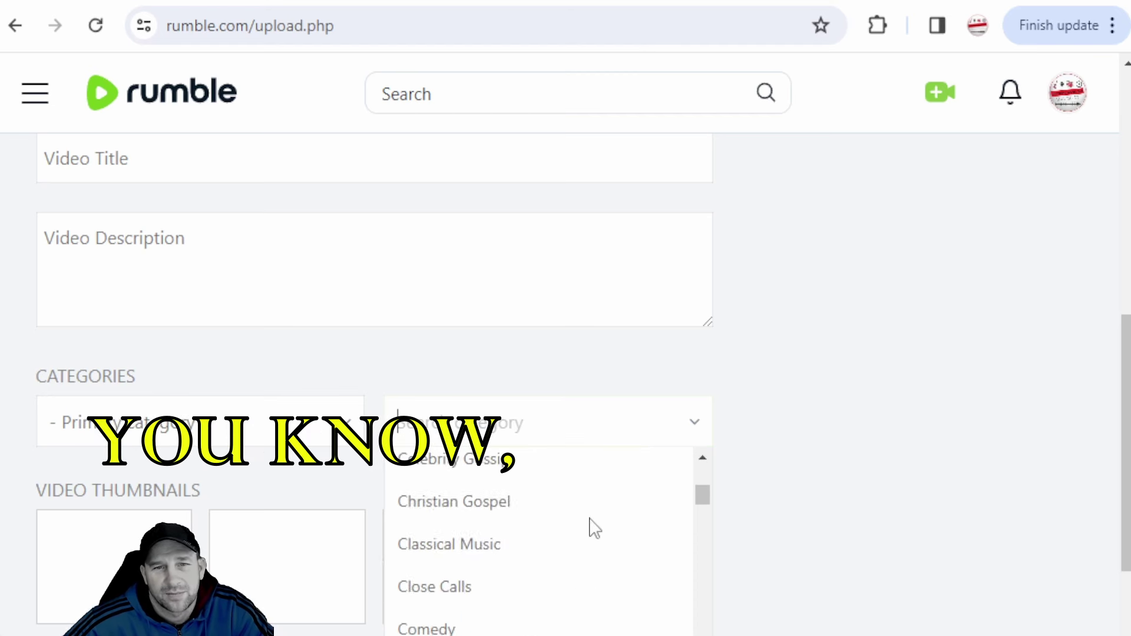
pyautogui.scroll(-3, 591, 526)
pyautogui.scroll(-3, 587, 530)
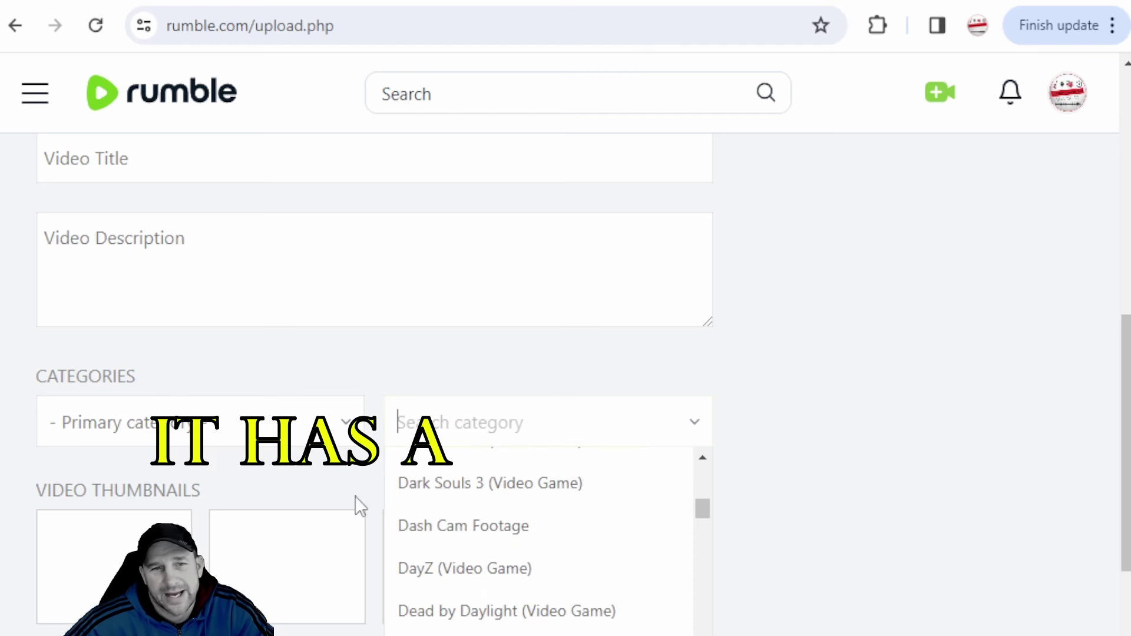
pyautogui.click(325, 481)
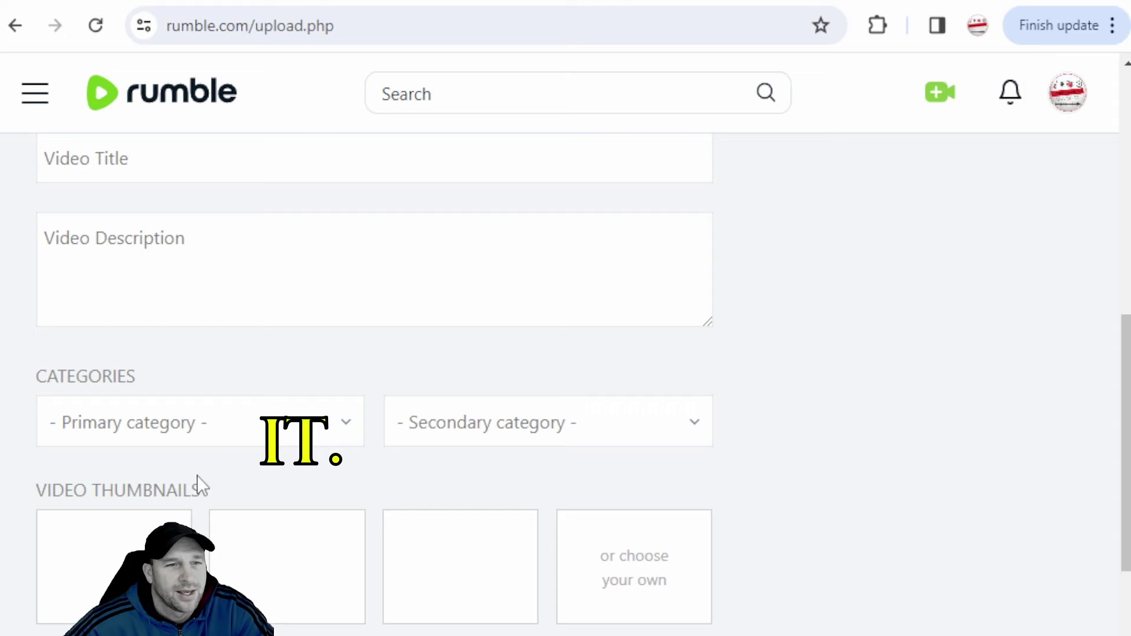
pyautogui.scroll(-2, 197, 486)
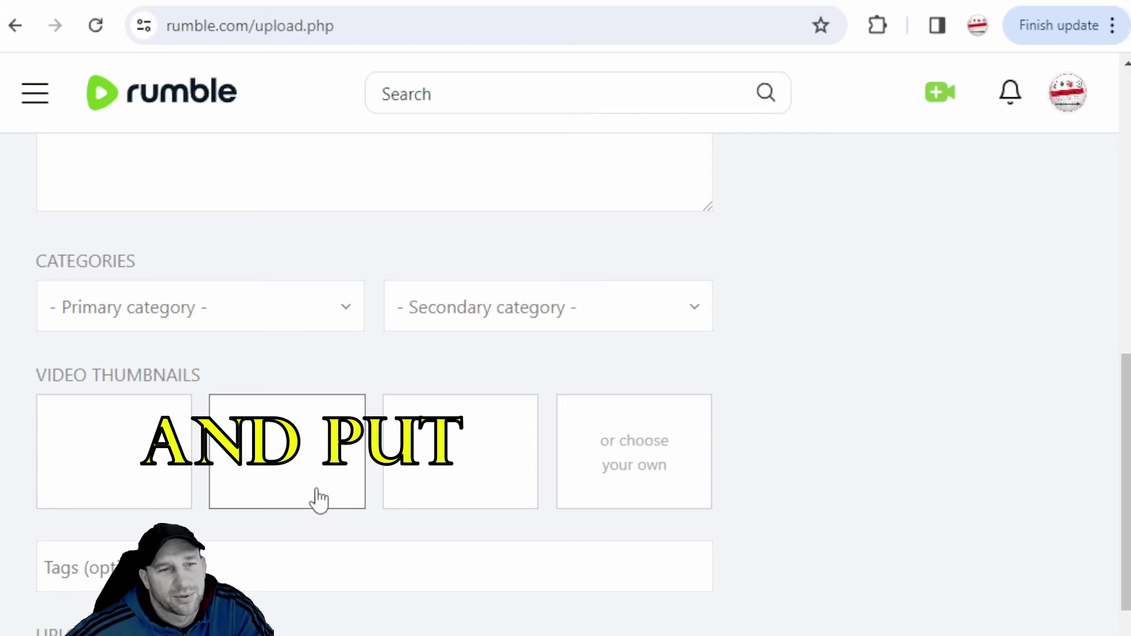
pyautogui.scroll(-1, 320, 499)
pyautogui.scroll(-2, 385, 501)
pyautogui.click(211, 322)
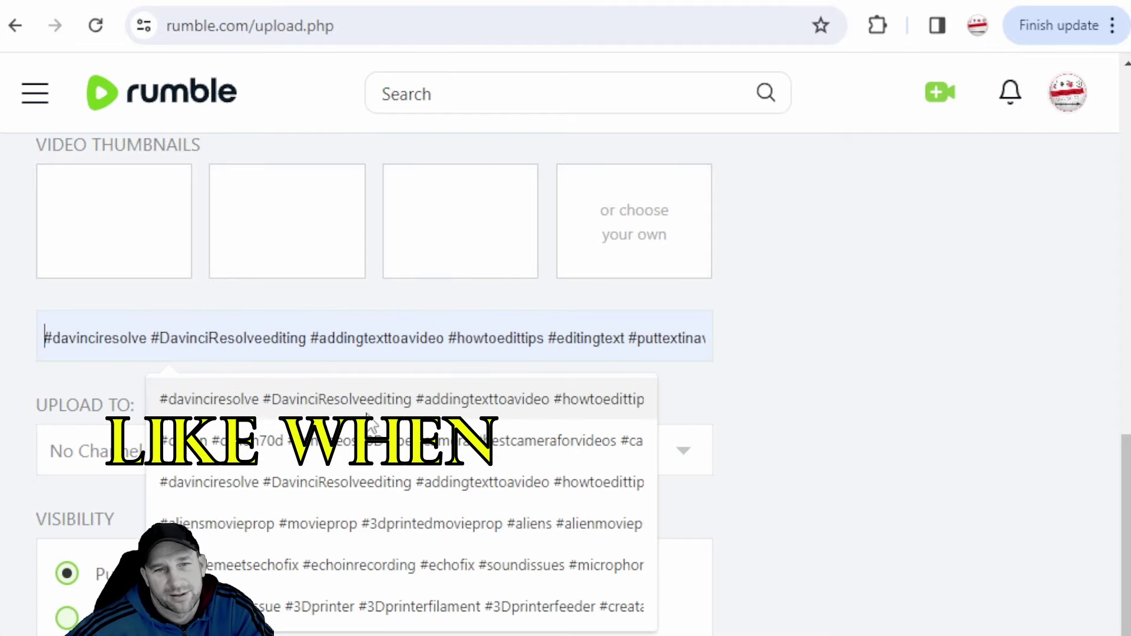
pyautogui.click(814, 344)
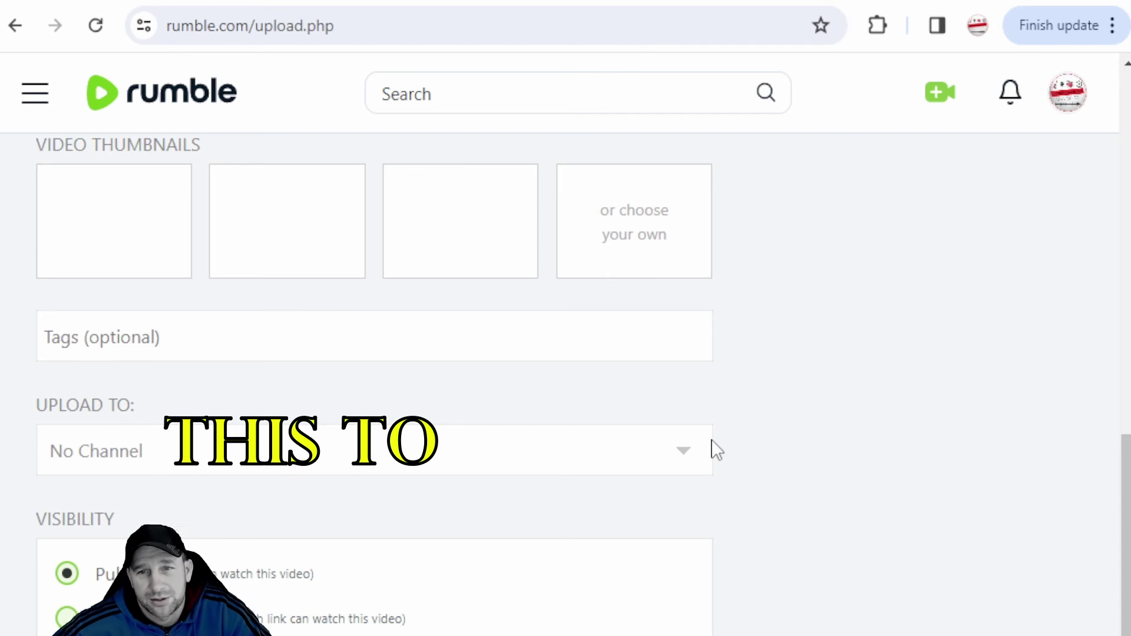
pyautogui.click(695, 451)
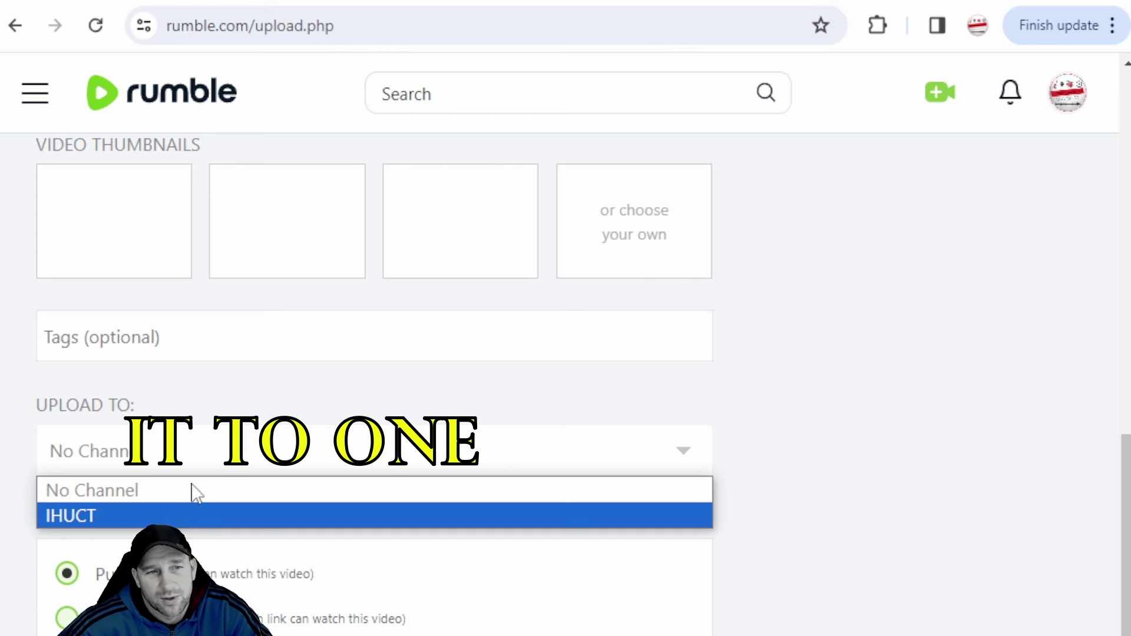
pyautogui.click(235, 397)
pyautogui.click(163, 456)
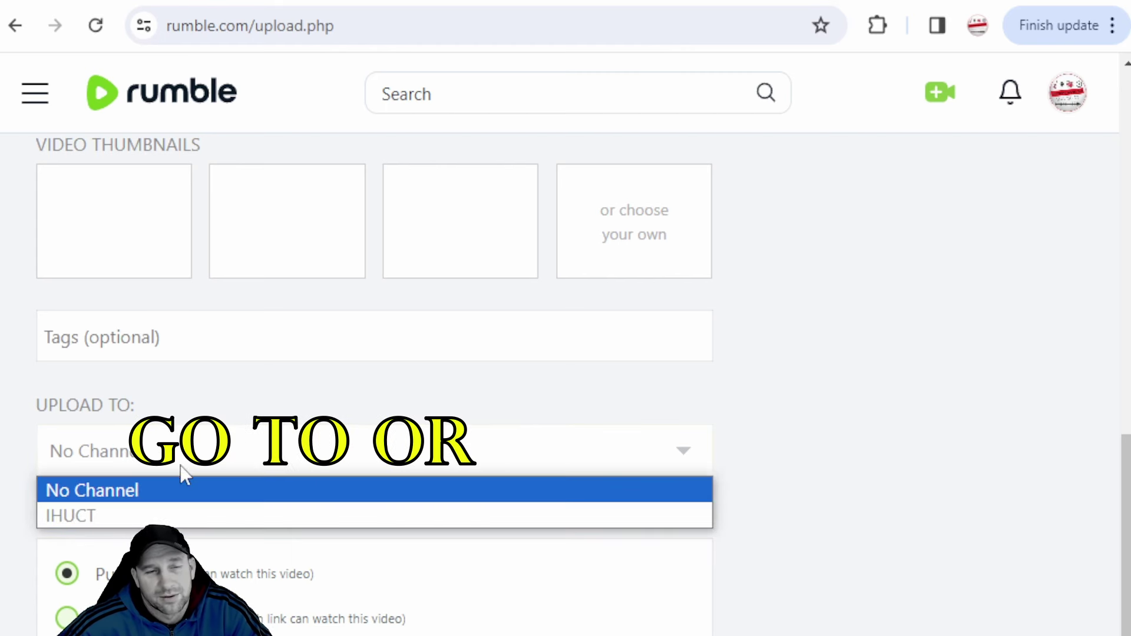
pyautogui.click(218, 398)
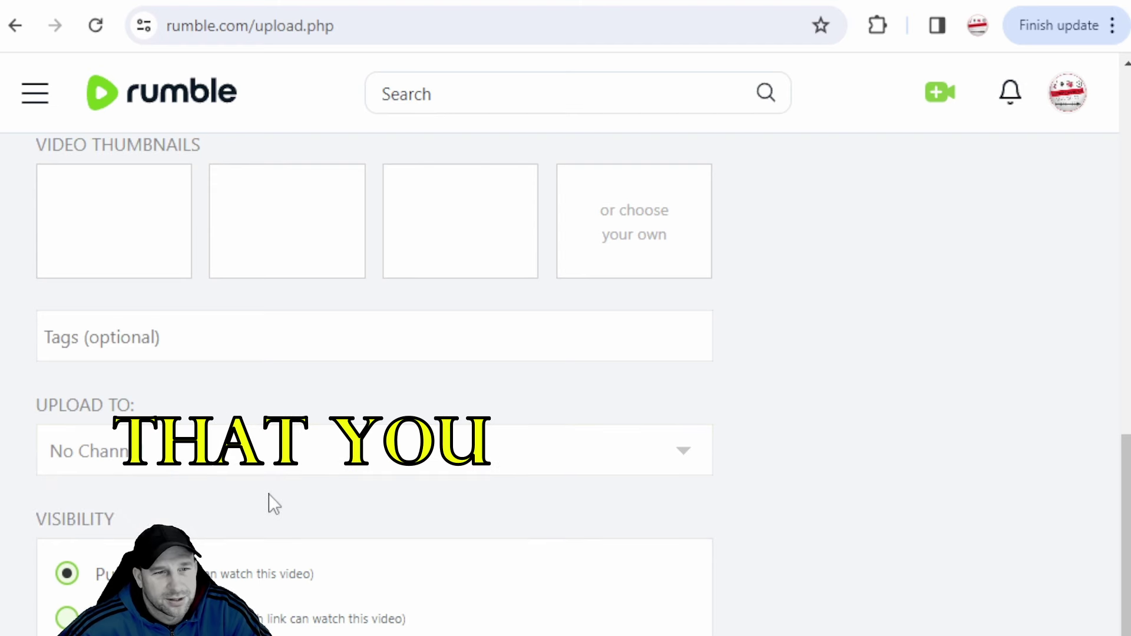
pyautogui.scroll(-2, 274, 507)
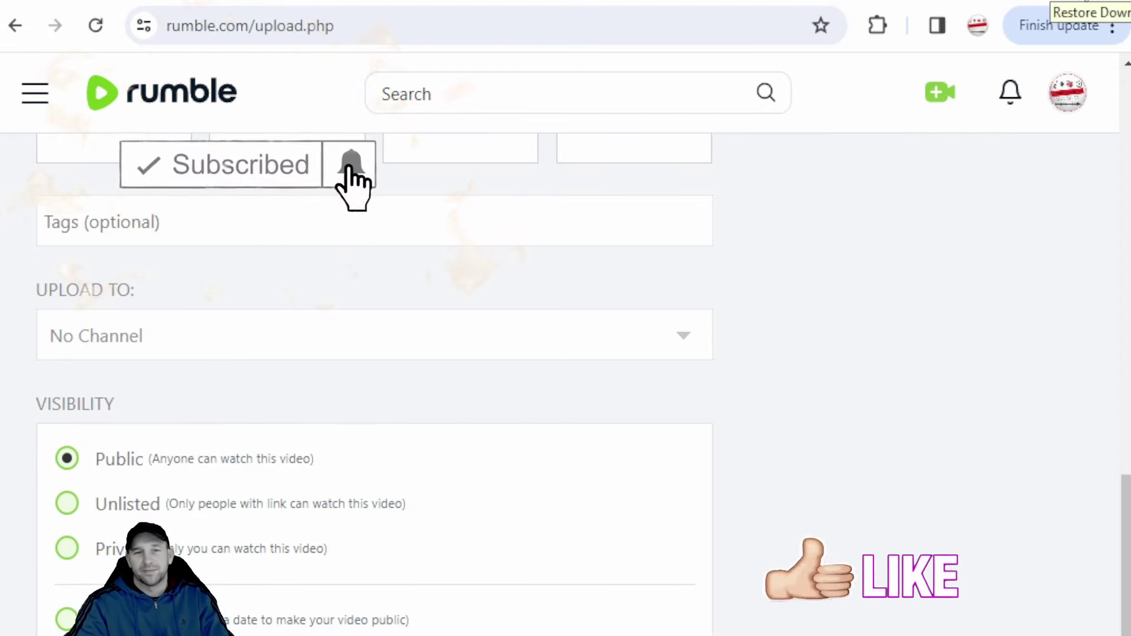
pyautogui.scroll(1, 508, 292)
pyautogui.scroll(3, 497, 355)
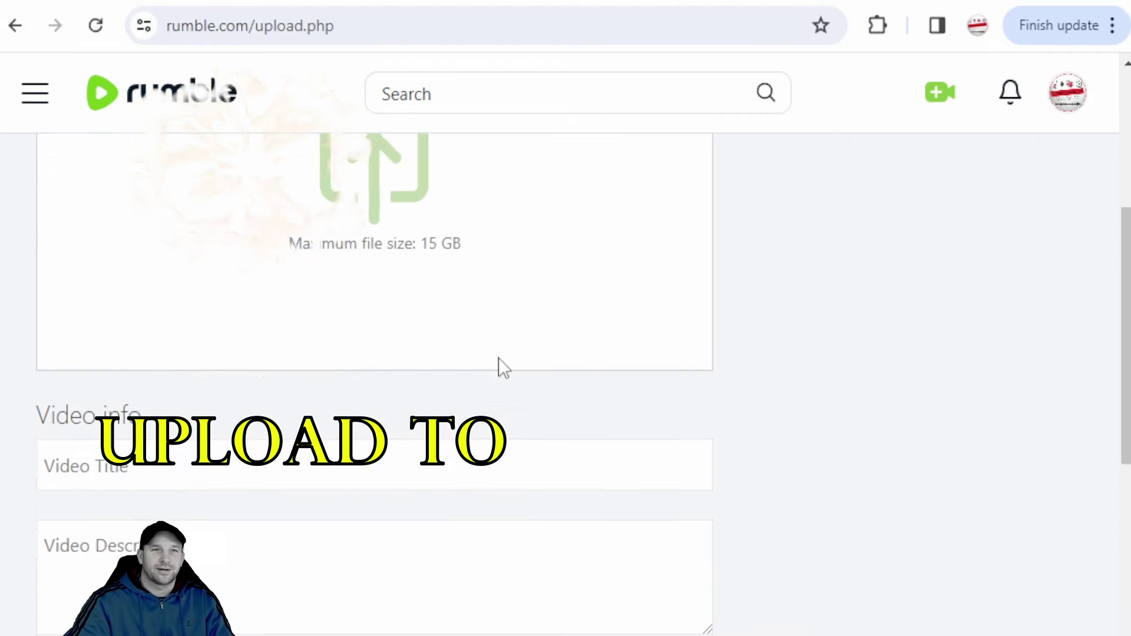
pyautogui.scroll(2, 499, 367)
pyautogui.scroll(3, 500, 369)
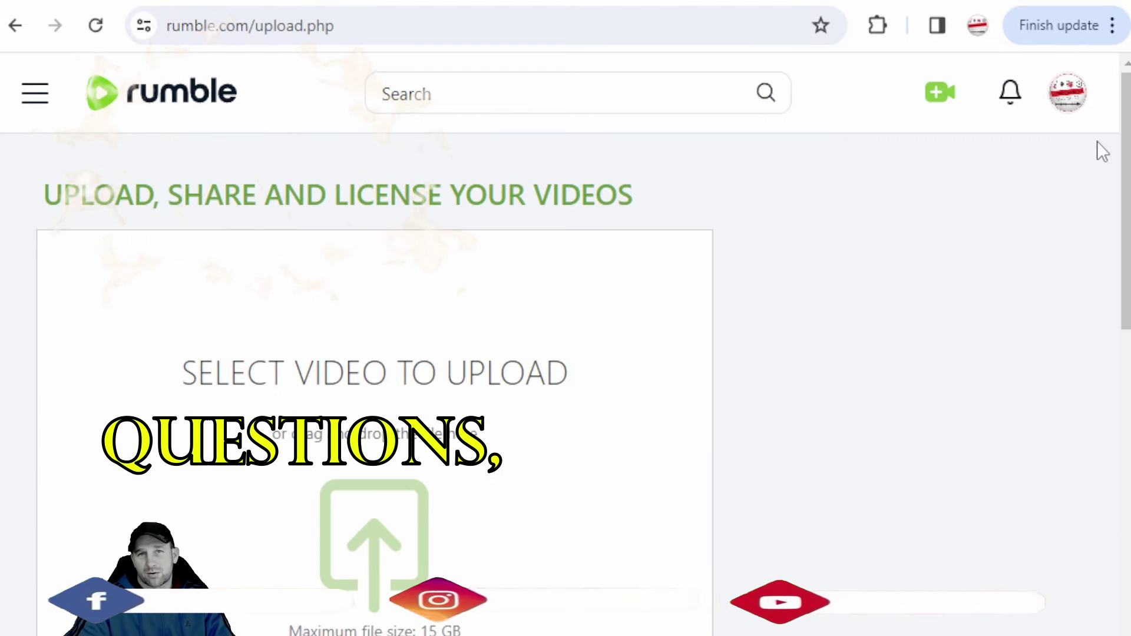